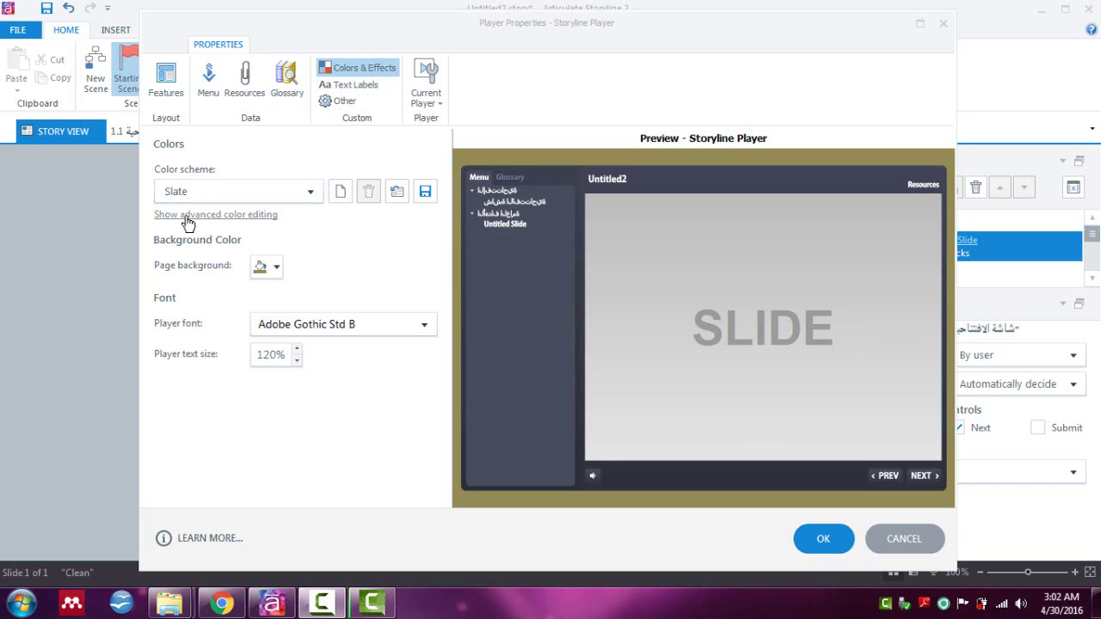
- Show advanced color editing, browse the editable player items, and choose Base >> Left Separator
click(261, 217)
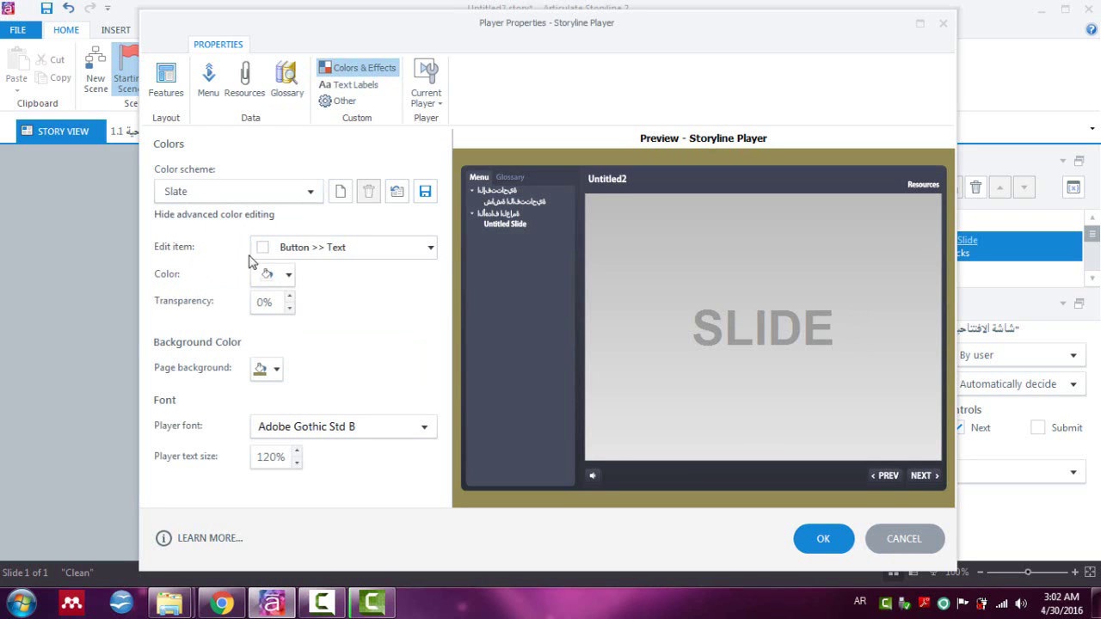
click(297, 252)
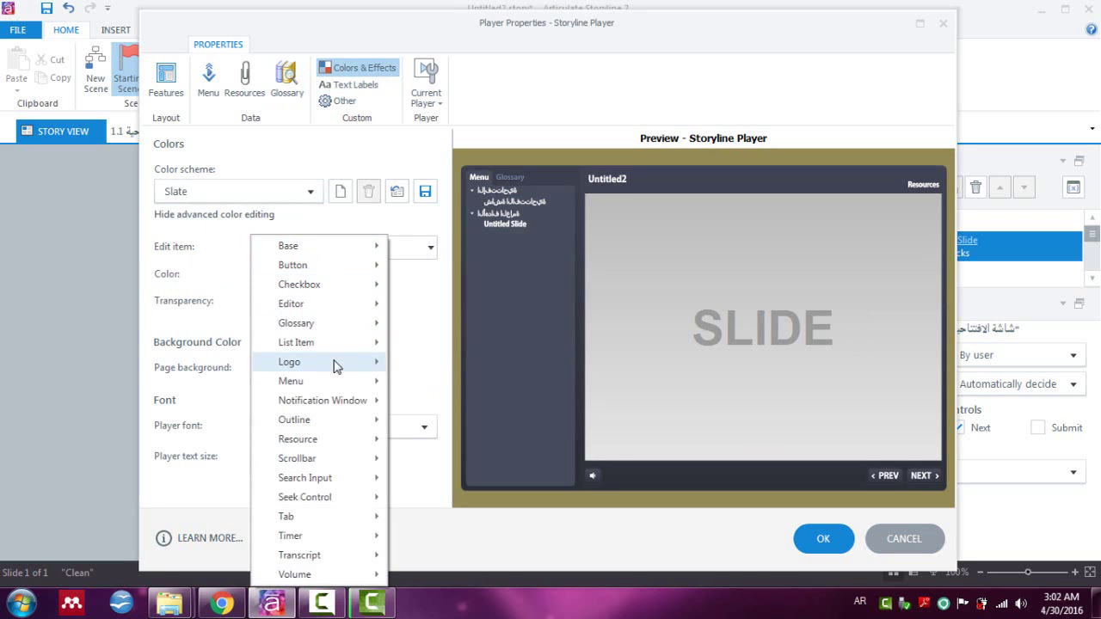
mouse_move(365, 384)
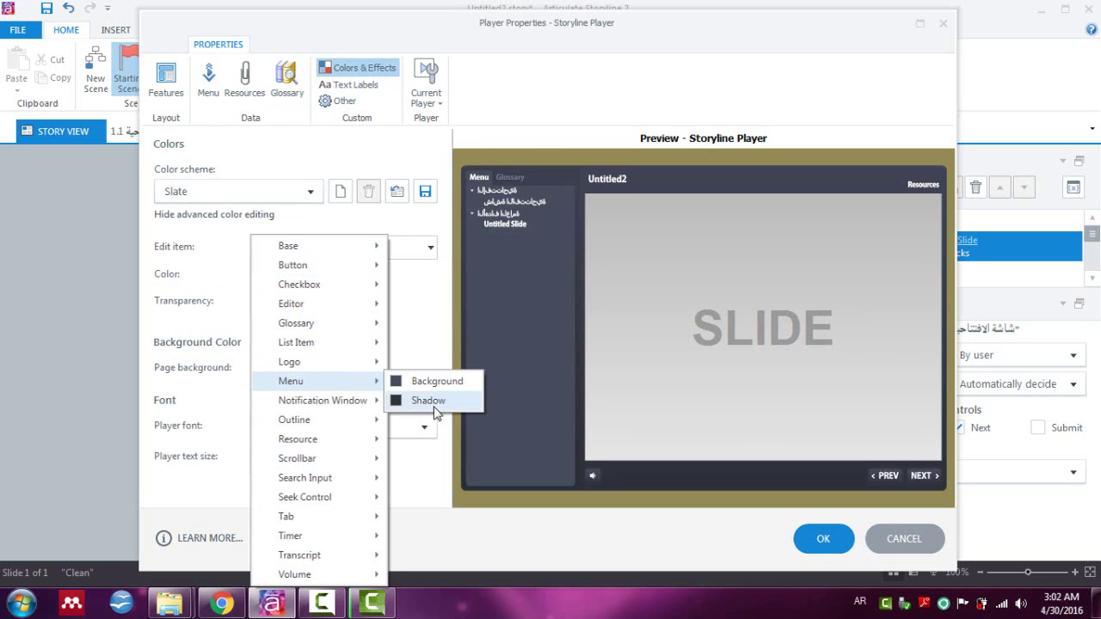
mouse_move(362, 406)
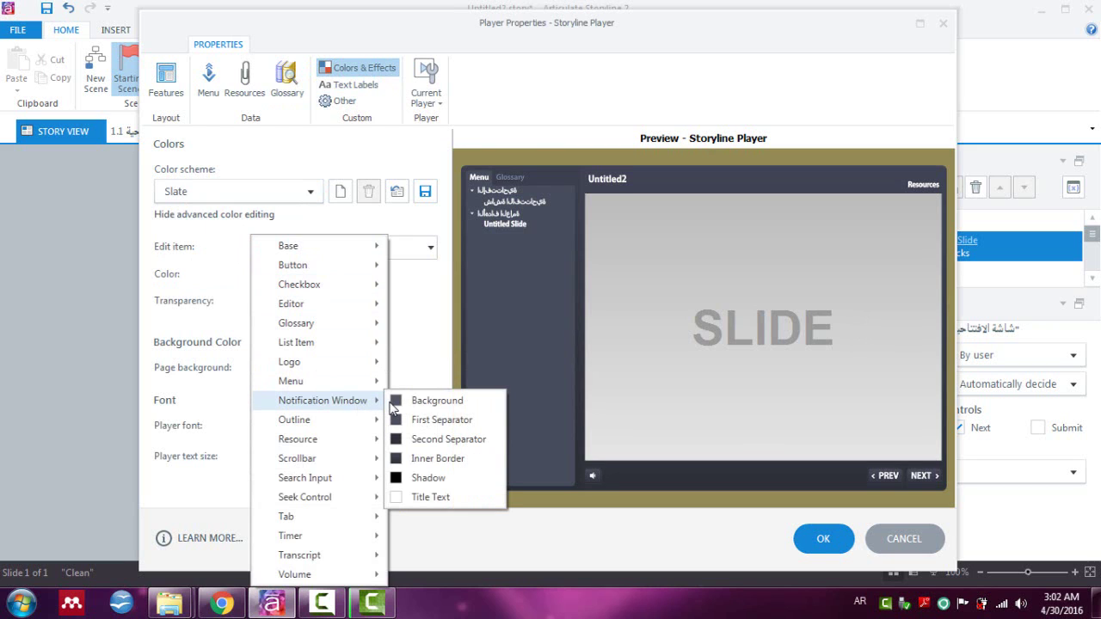
mouse_move(370, 516)
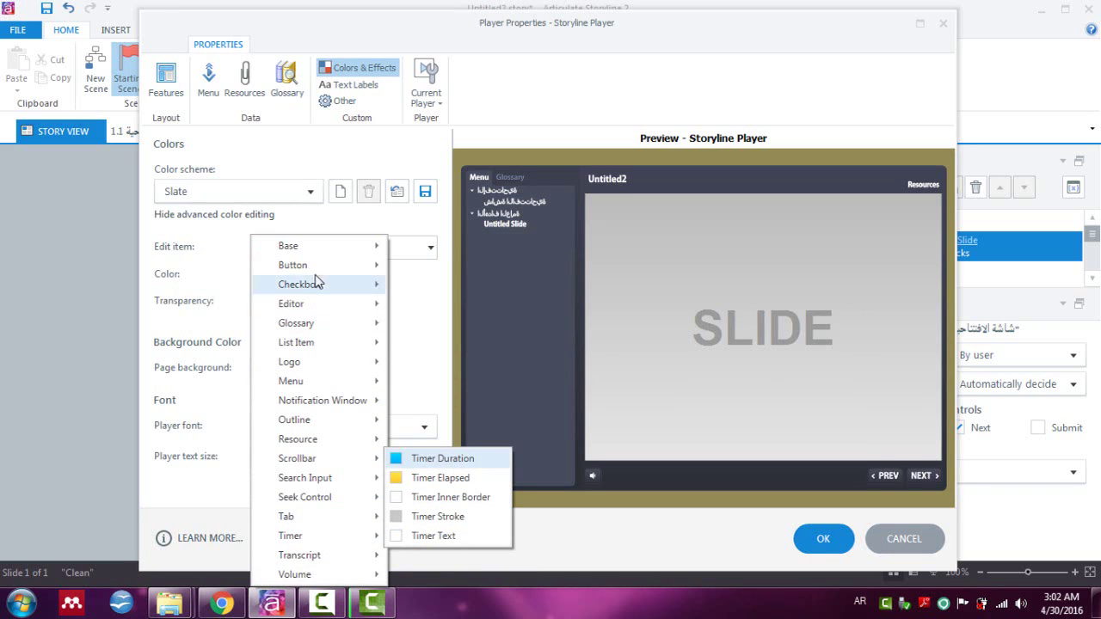
mouse_move(318, 247)
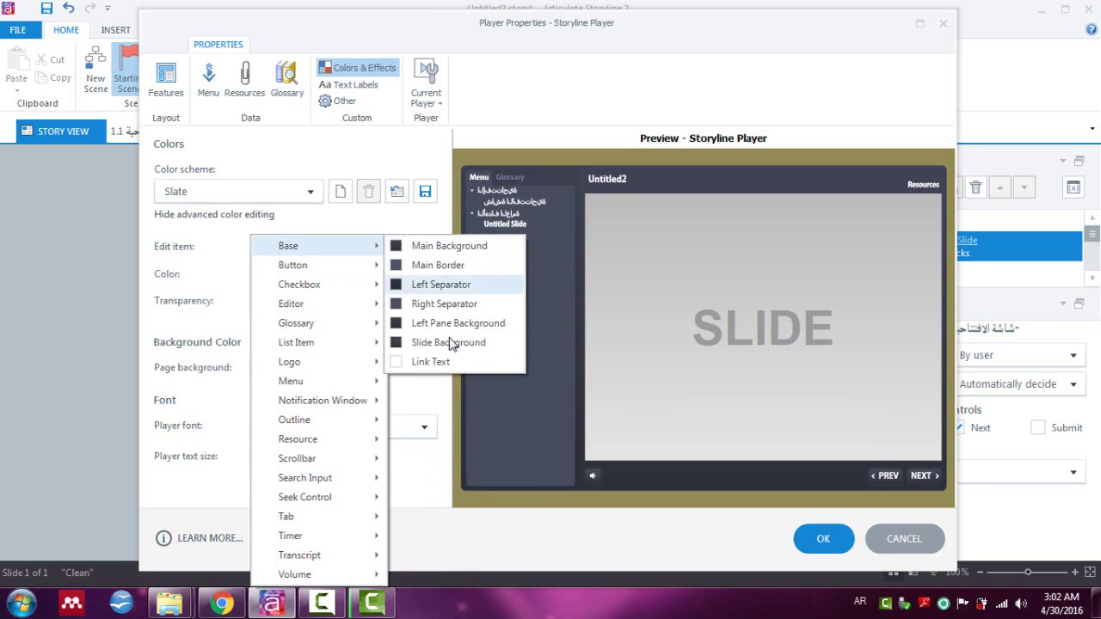
click(438, 289)
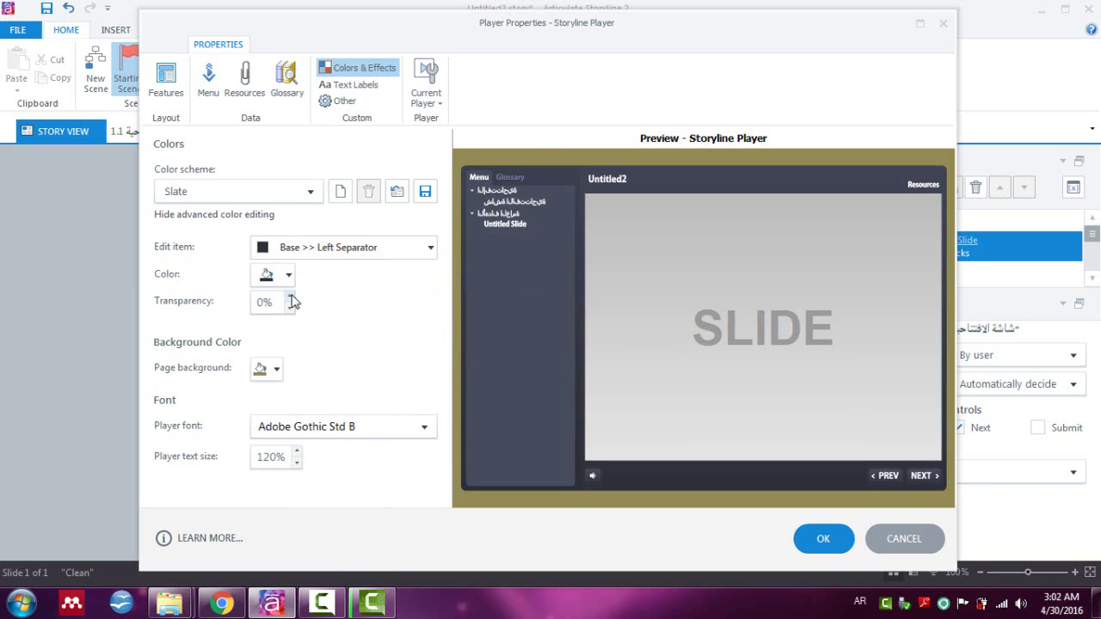
- Choose Logo >> Background as the item to edit, view its color choices, and hide advanced color editing
click(277, 249)
mouse_move(326, 314)
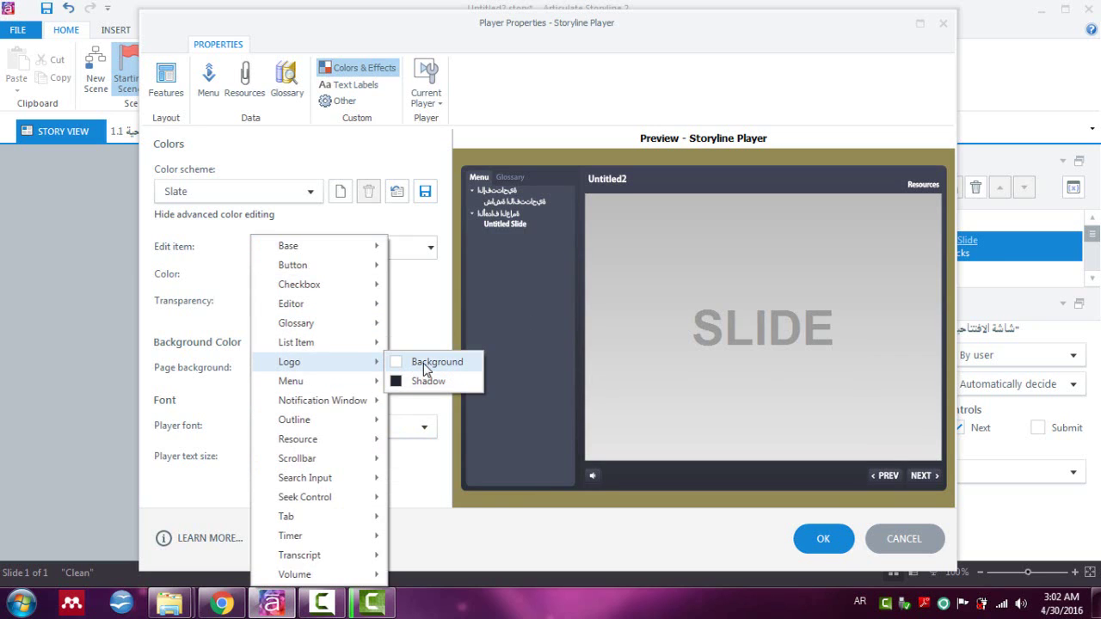
click(423, 363)
click(289, 274)
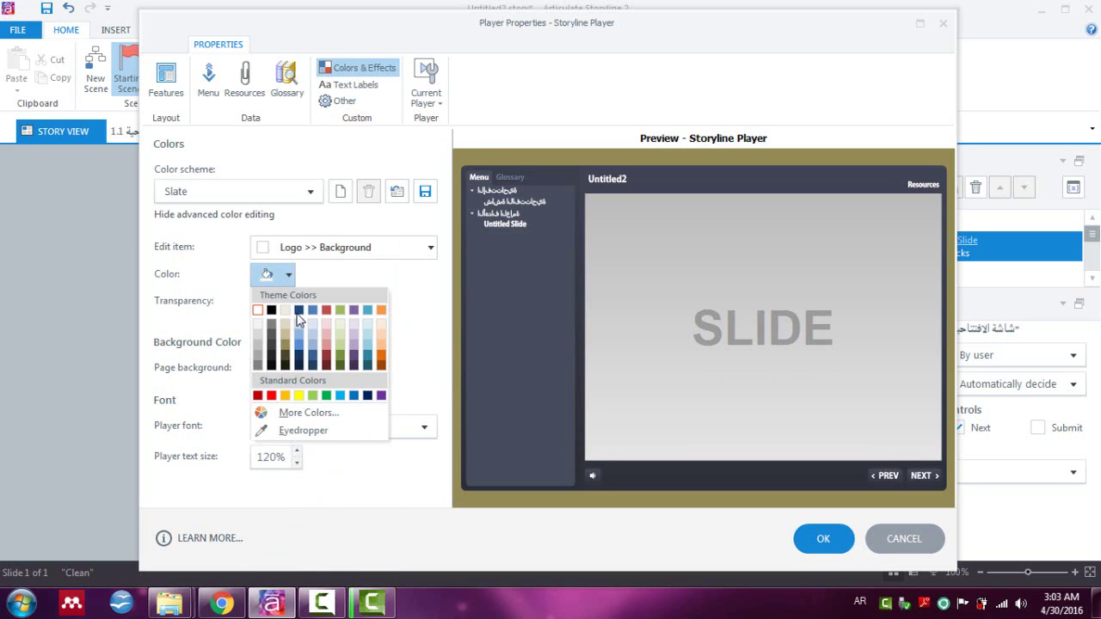
click(311, 366)
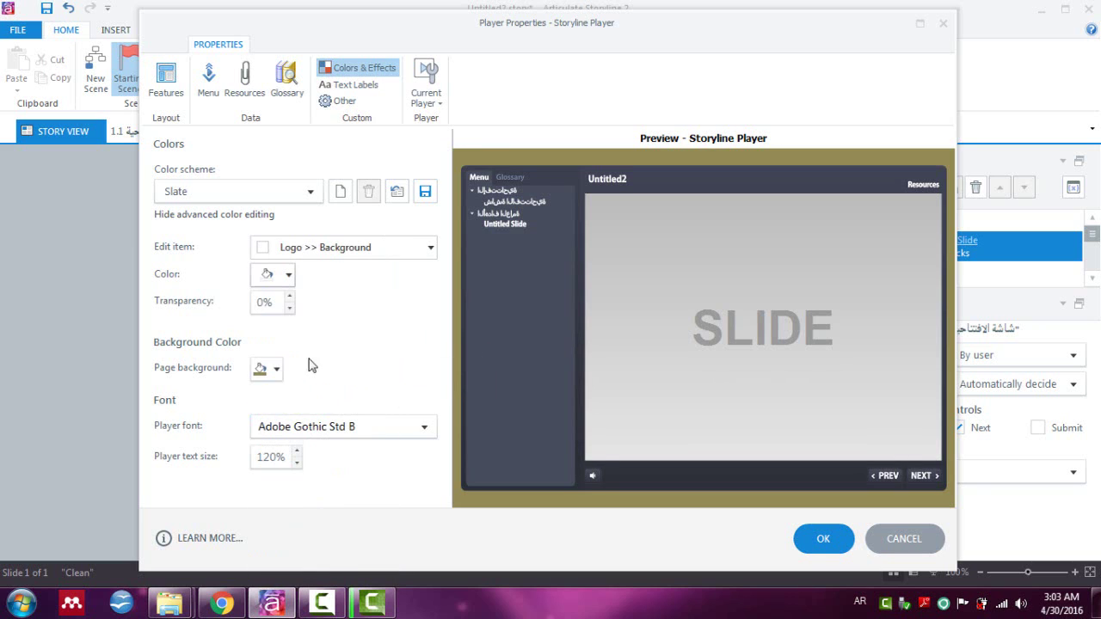
click(240, 222)
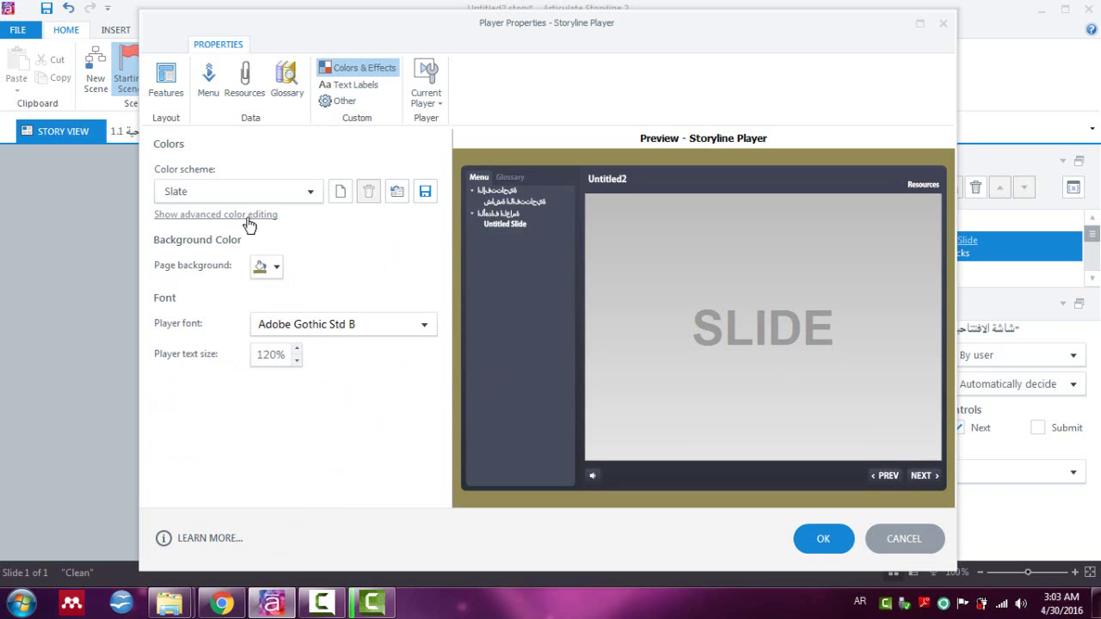
- Open the player text labels and browse the list of buttons and messages as far as the Next entries
click(359, 86)
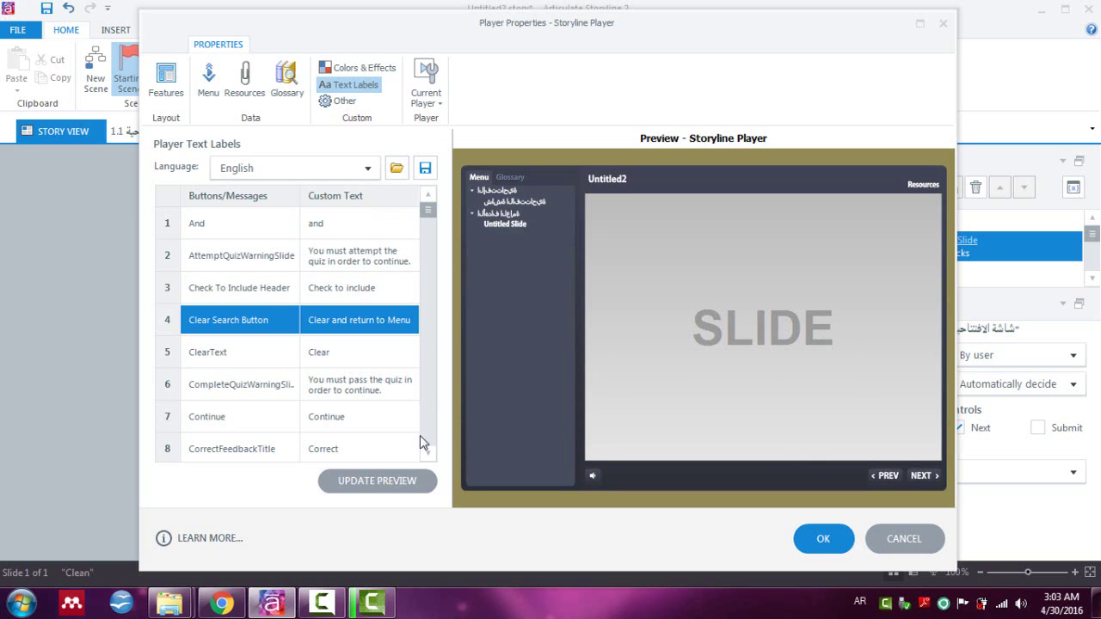
click(363, 329)
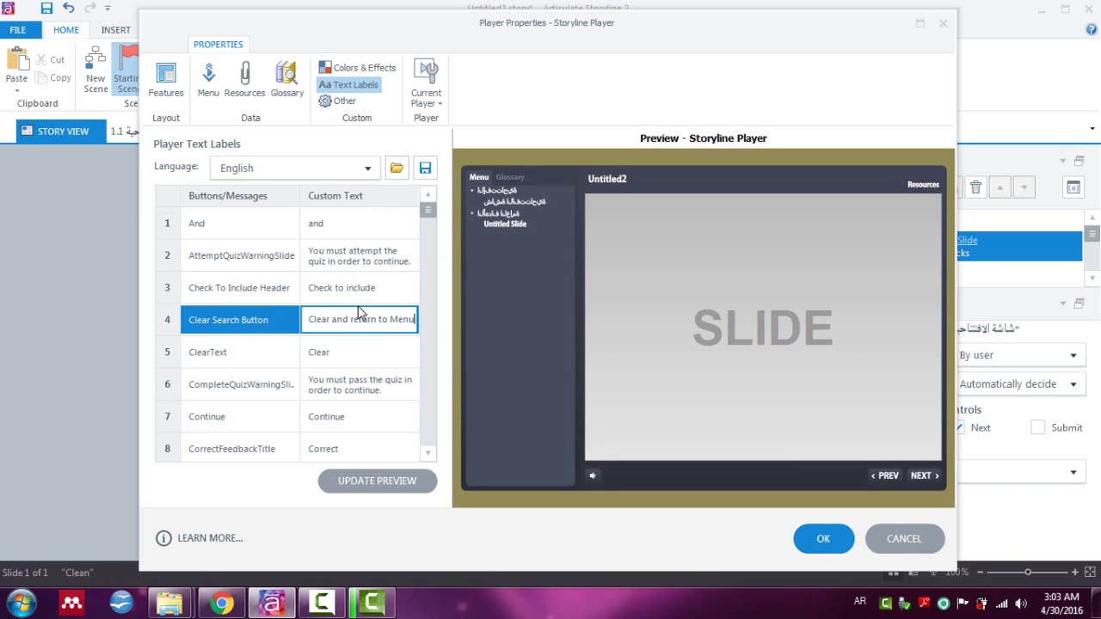
scroll(357, 314, down, 4)
scroll(355, 310, down, 1)
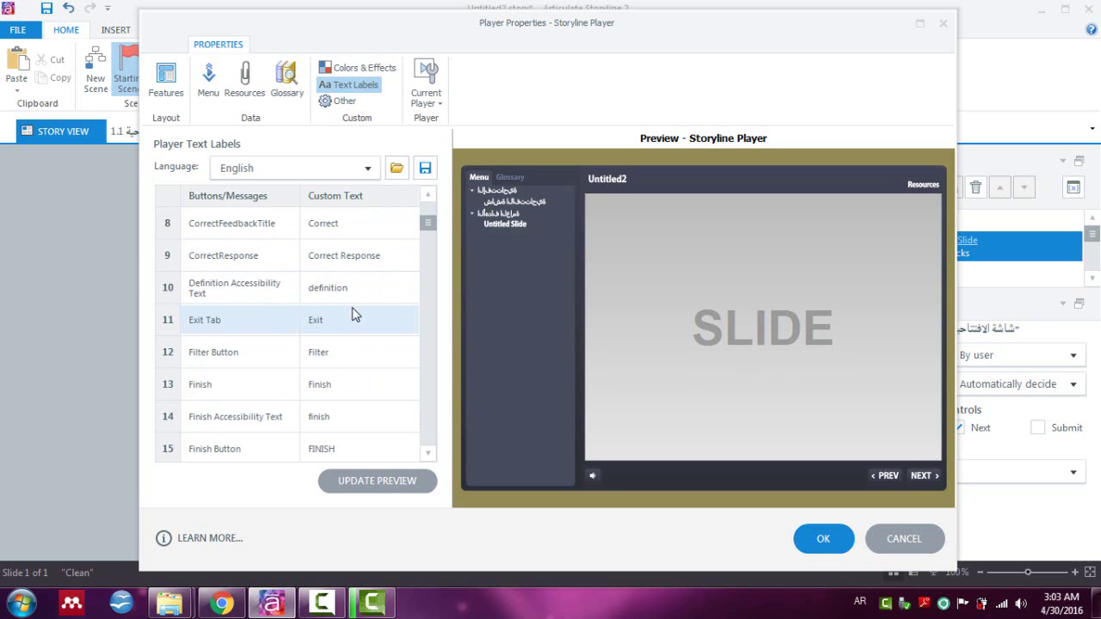
scroll(355, 315, down, 1)
scroll(352, 318, down, 5)
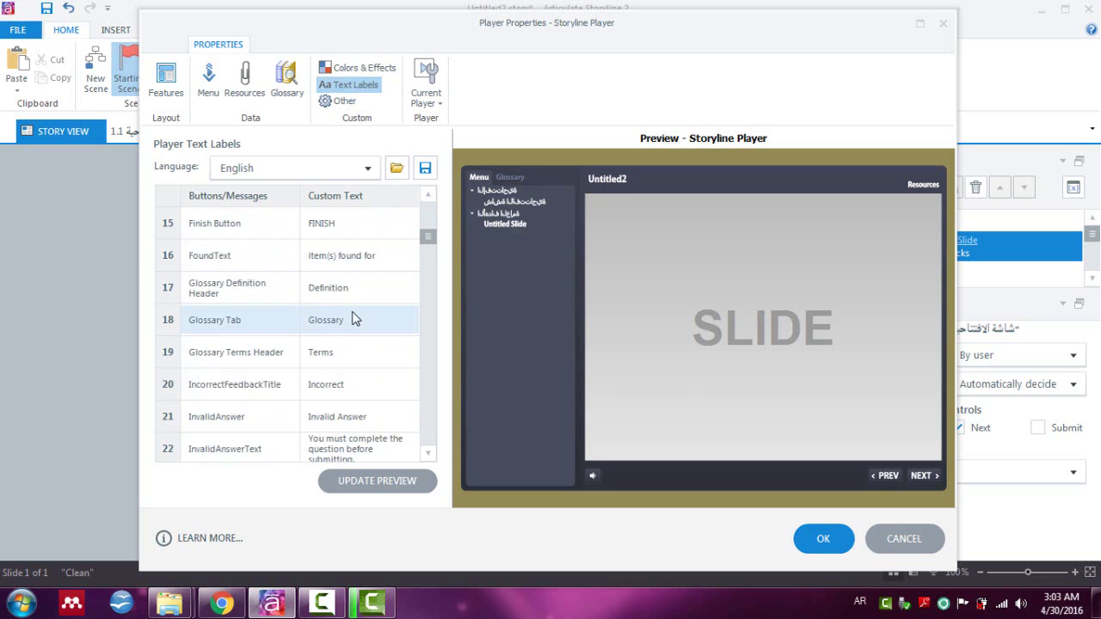
scroll(352, 323, down, 4)
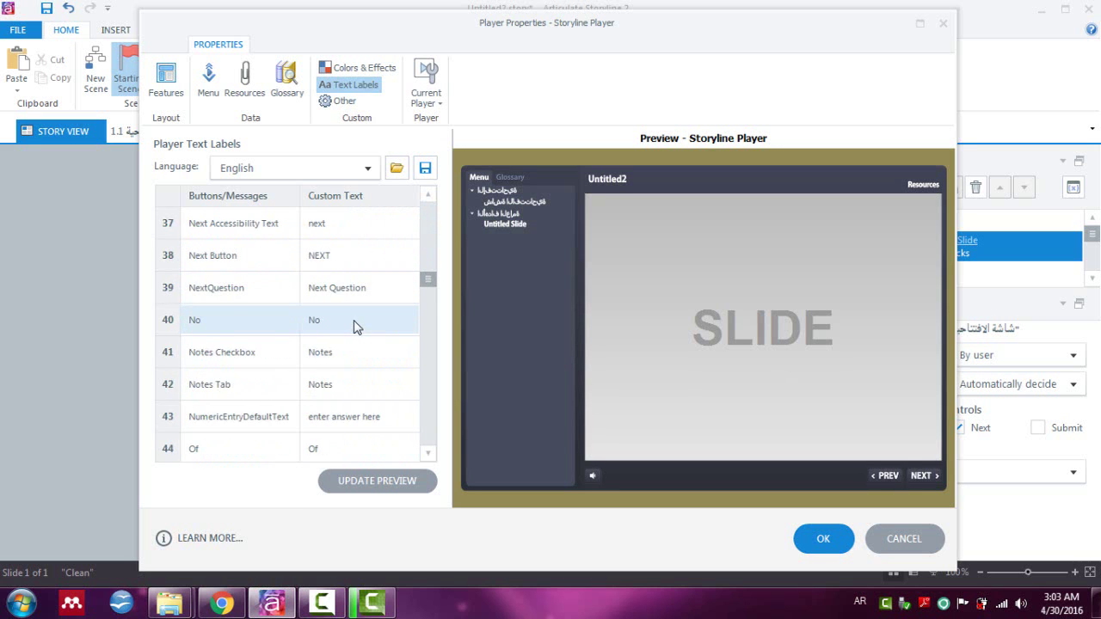
- Set the custom text of the Next label to "Next Slide" and update the player preview
scroll(352, 324, up, 1)
click(245, 231)
click(312, 222)
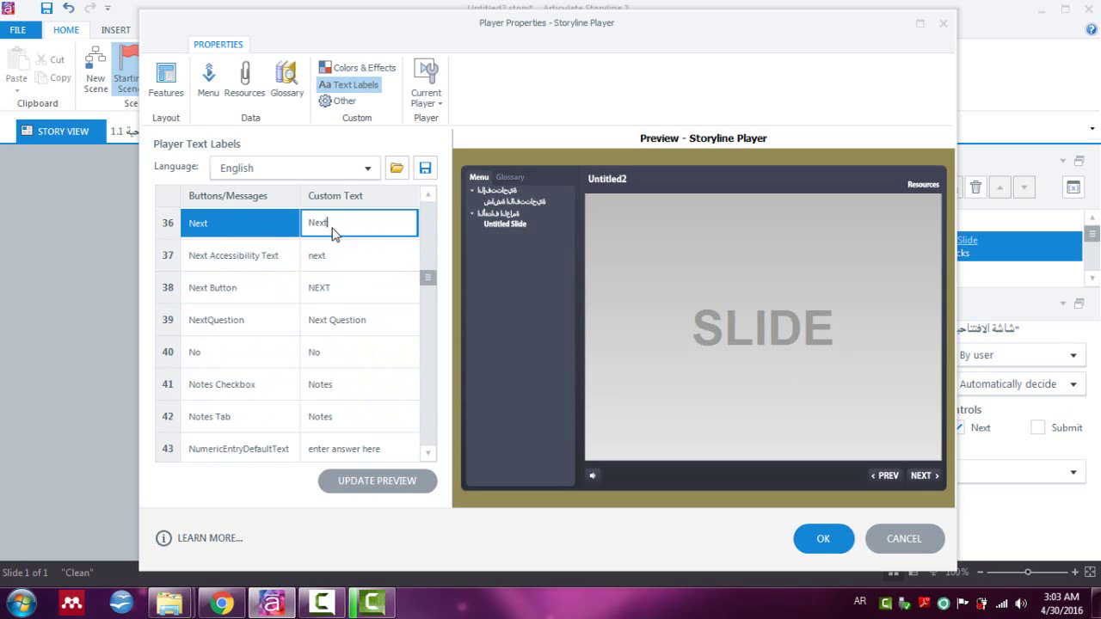
drag(339, 222, 304, 225)
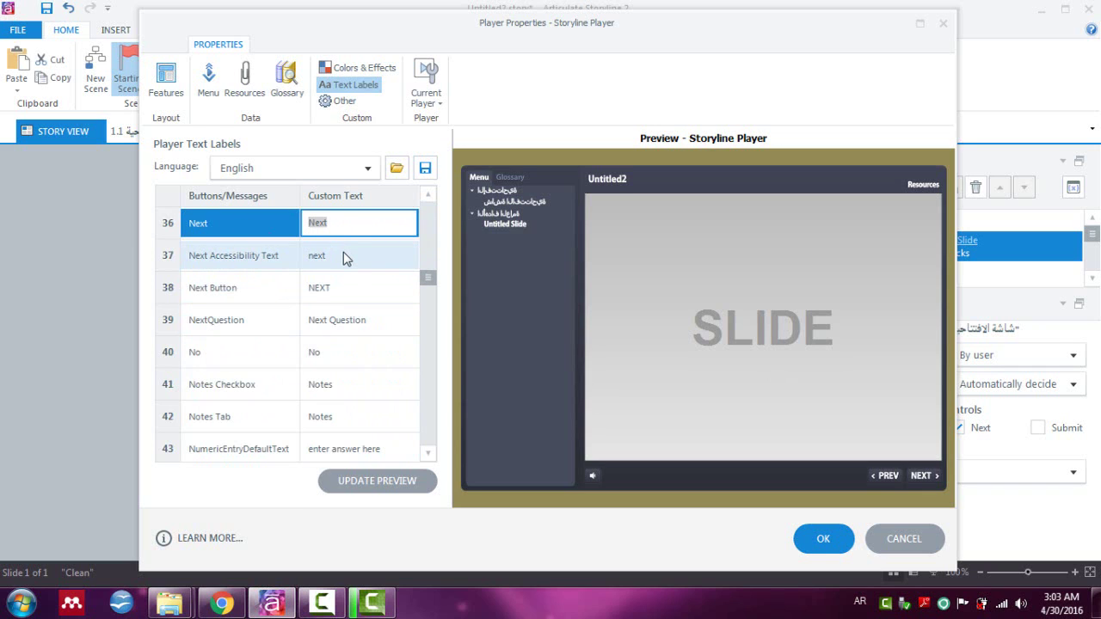
key(End)
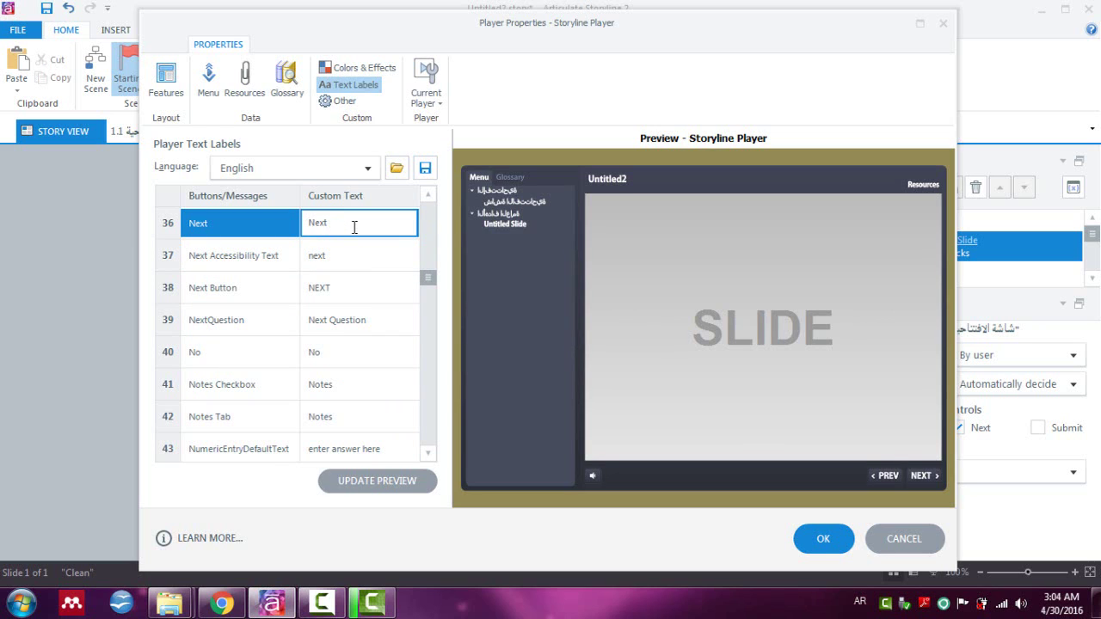
click(382, 479)
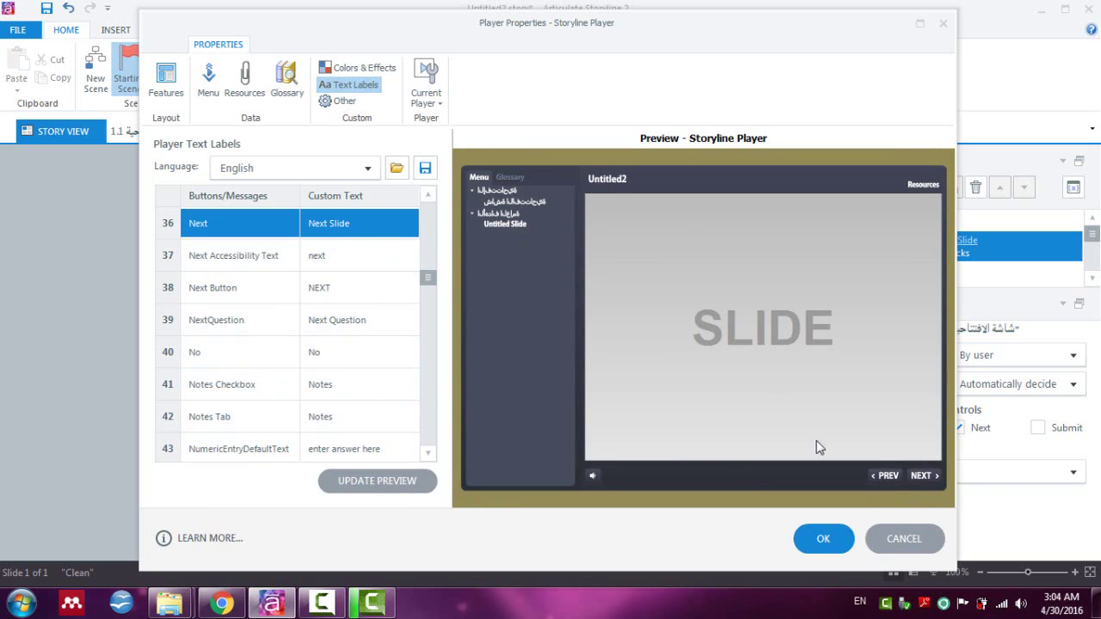
- Remove the word "Slide" from the Next label's custom text
click(341, 224)
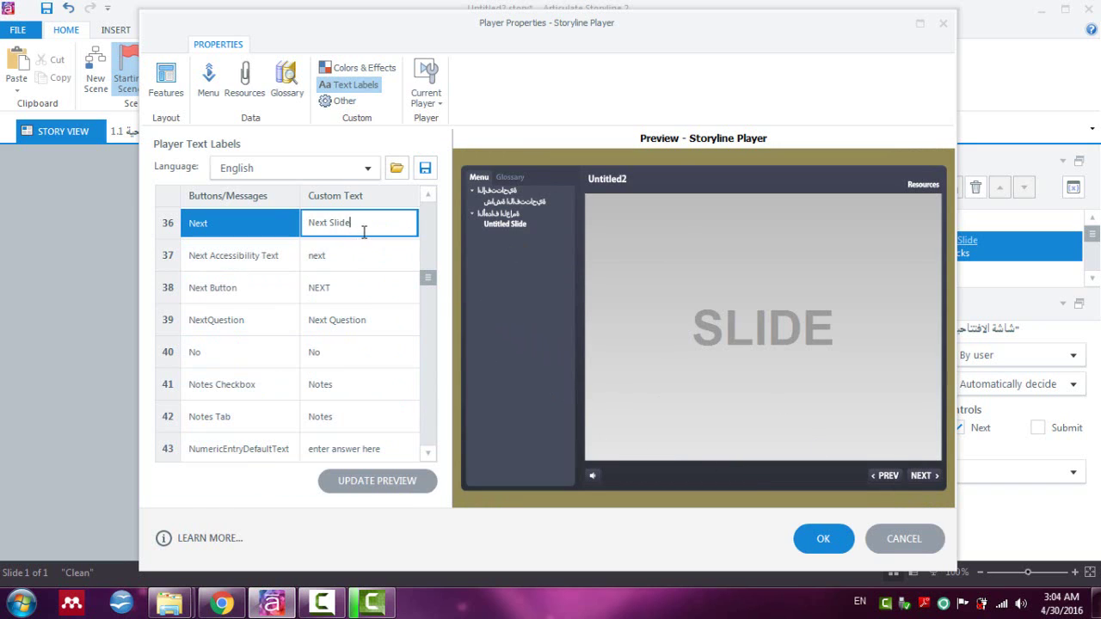
scroll(362, 230, up, 1)
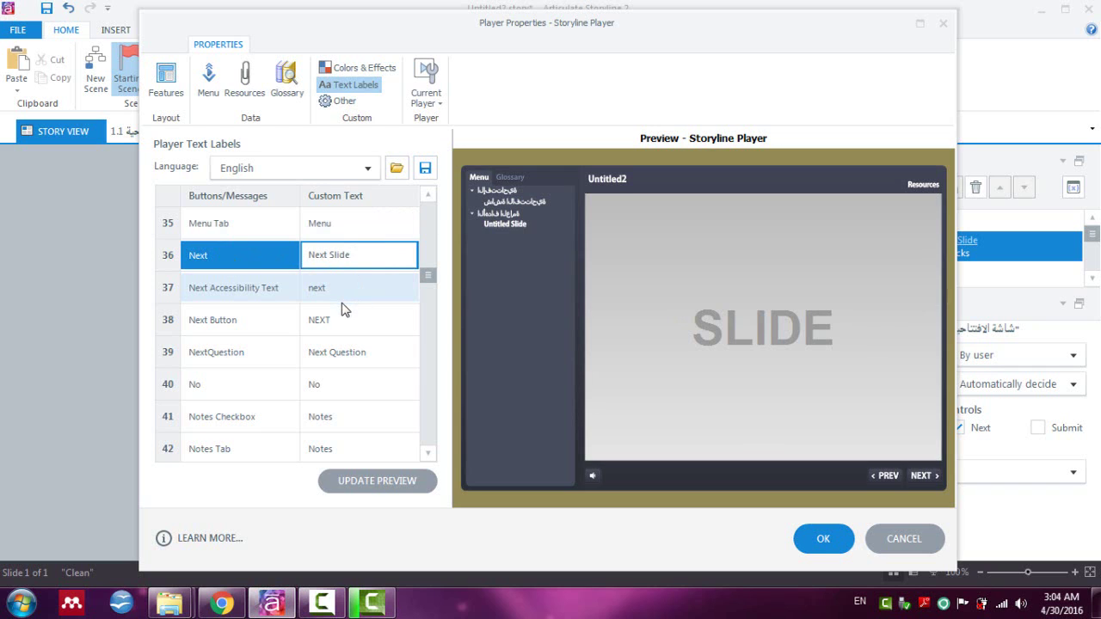
double_click(355, 254)
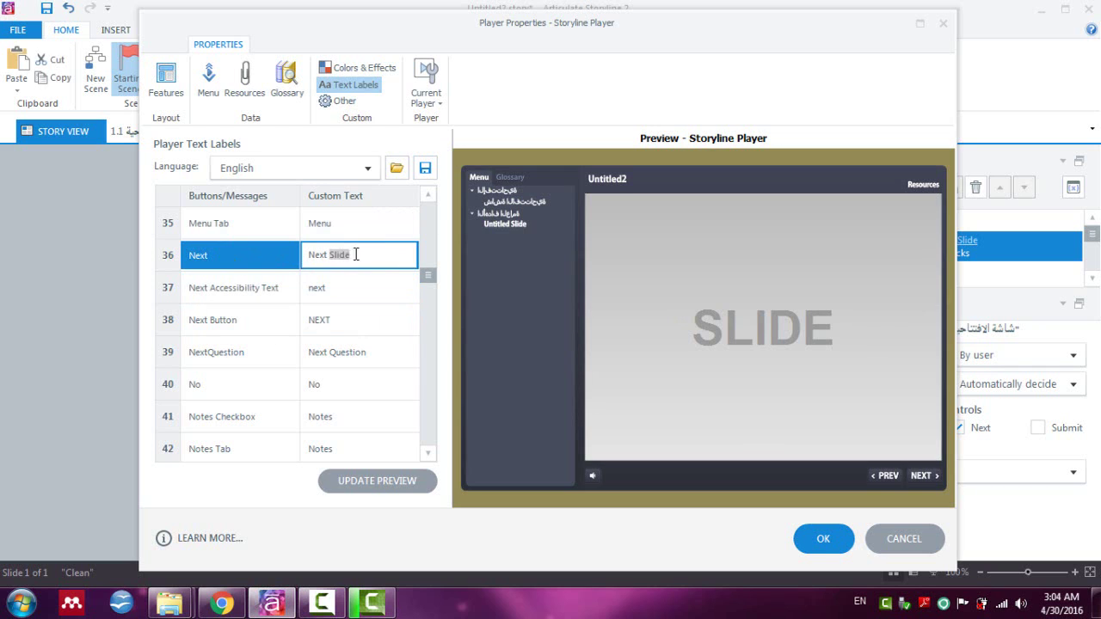
key(BackSpace)
- Set the custom text of the Next Button label to "NEXT Slide" and update the player preview
click(343, 316)
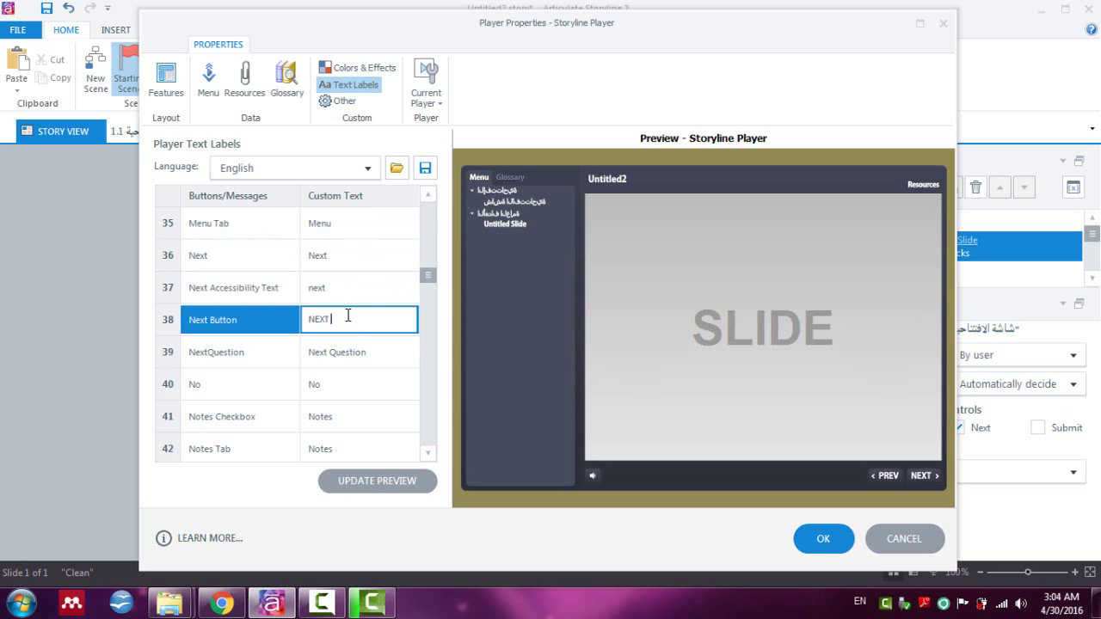
text(Slide)
click(377, 479)
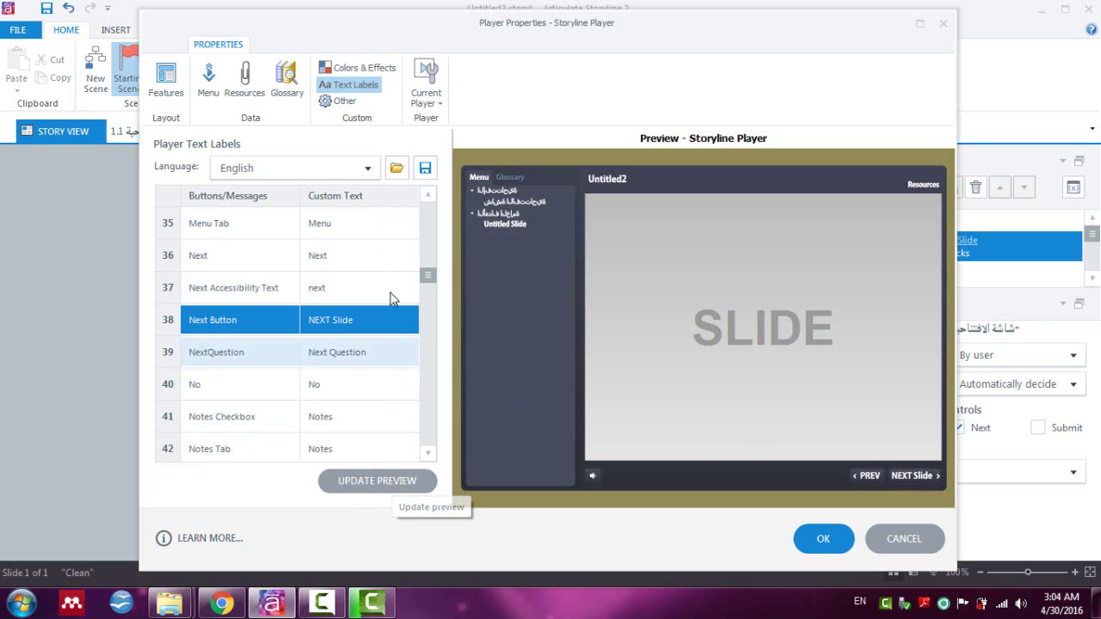
click(397, 169)
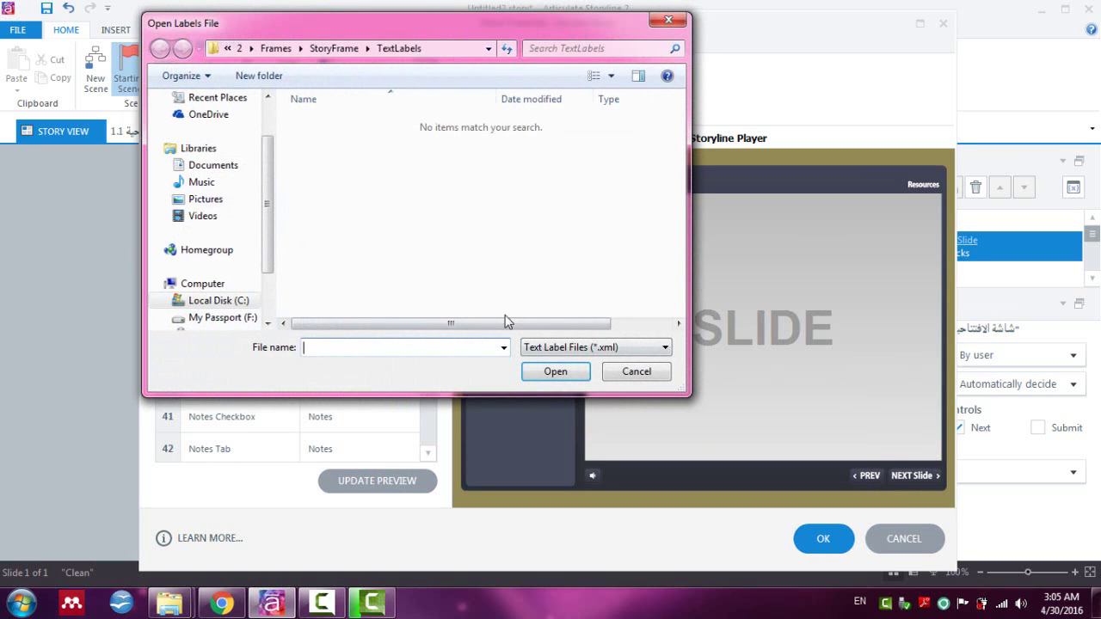
click(611, 347)
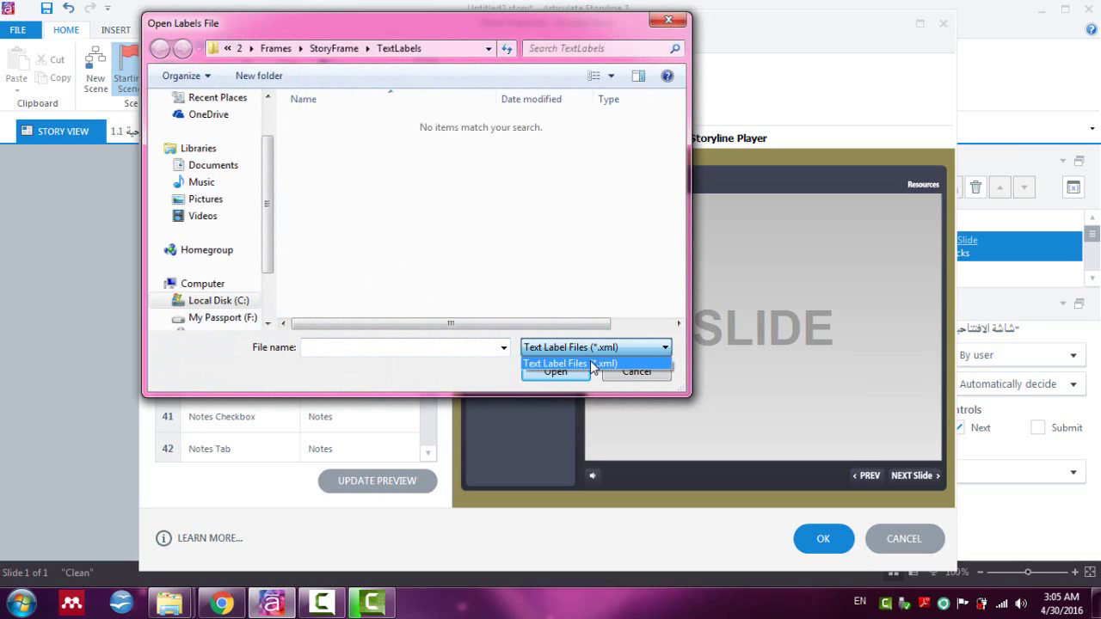
click(592, 364)
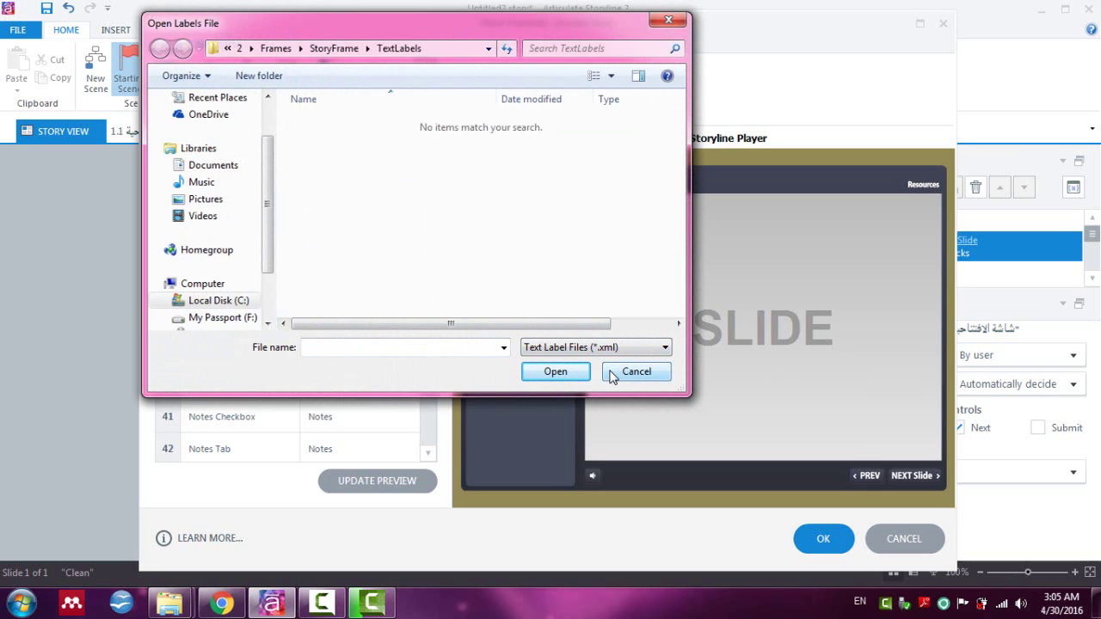
click(612, 377)
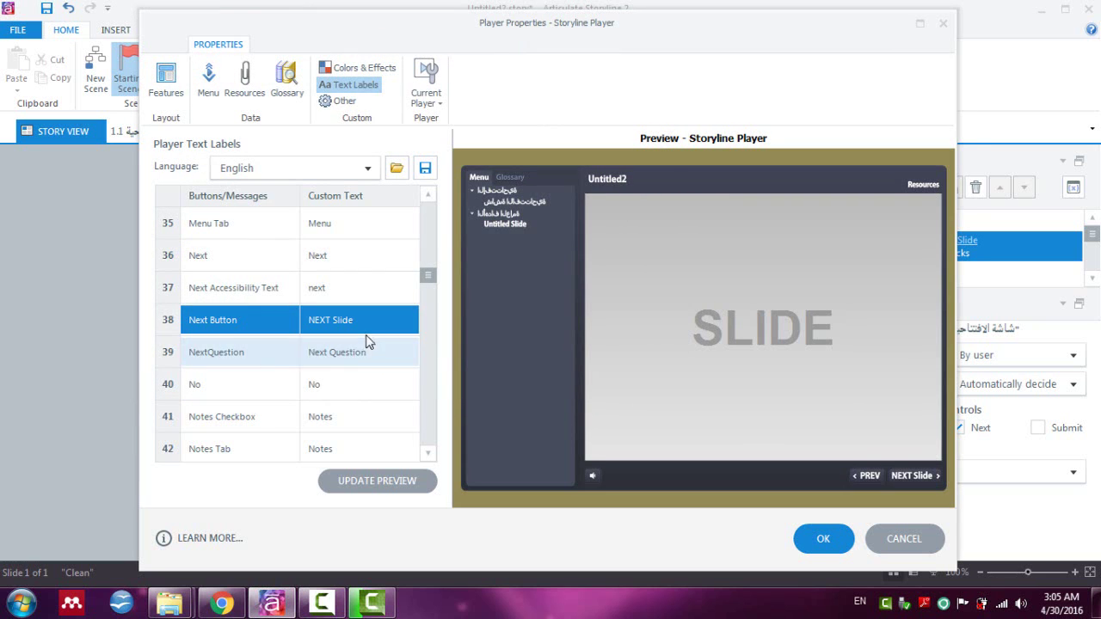
- Set the language of the player text labels to Arabic
click(291, 172)
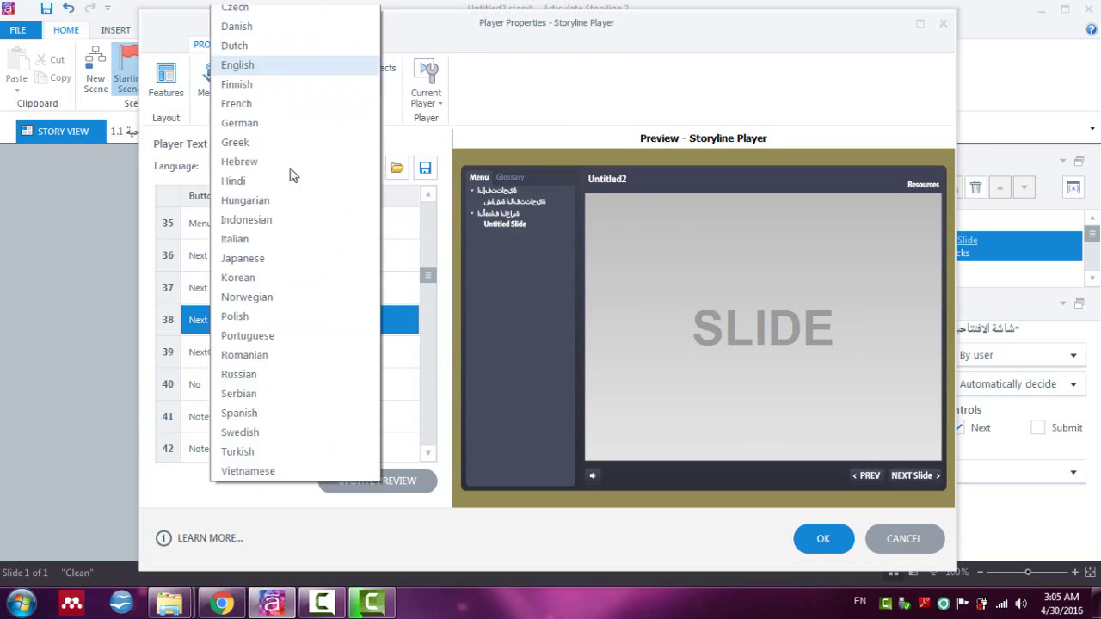
click(249, 34)
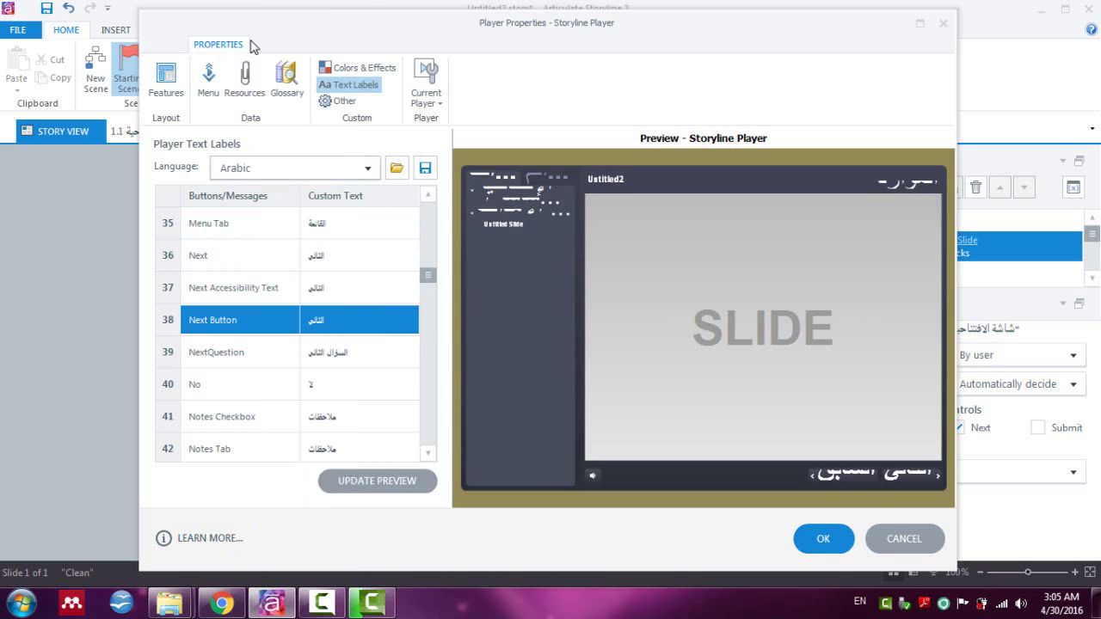